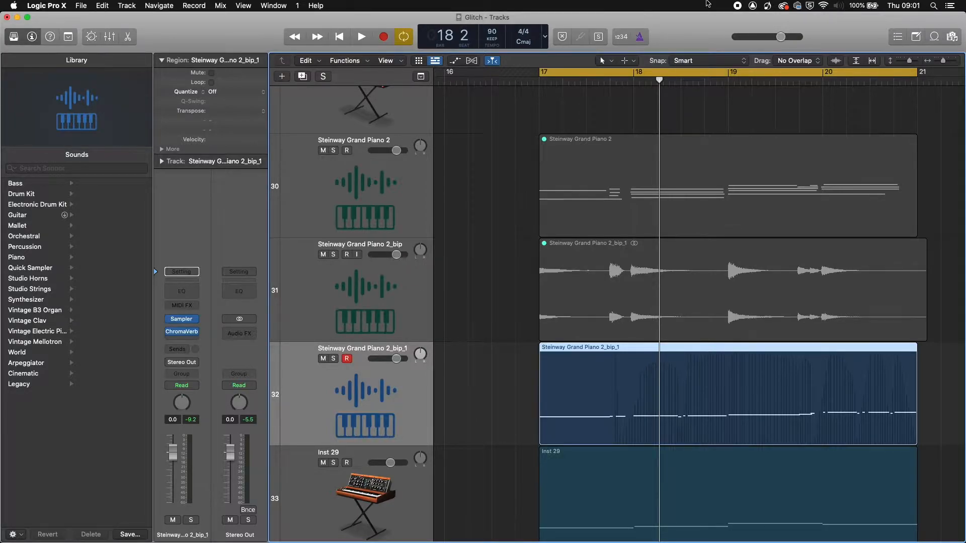
Step: Audition the existing Steinway Grand Piano 2_bip_1 sampler track in solo and turn its solo off again
{"action": "key", "text": "1"}
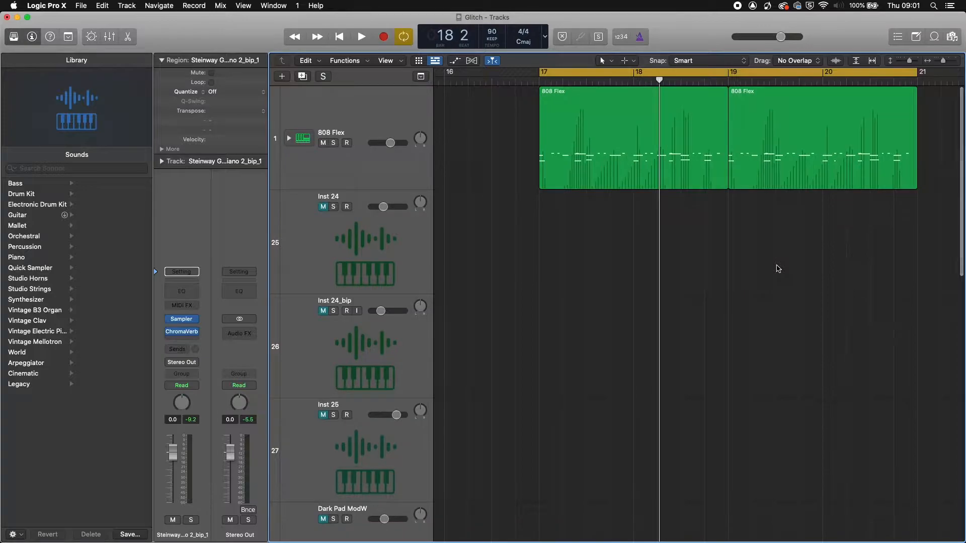
{"action": "scroll", "coordinate": [778, 269], "scroll_direction": "down", "scroll_amount": 12}
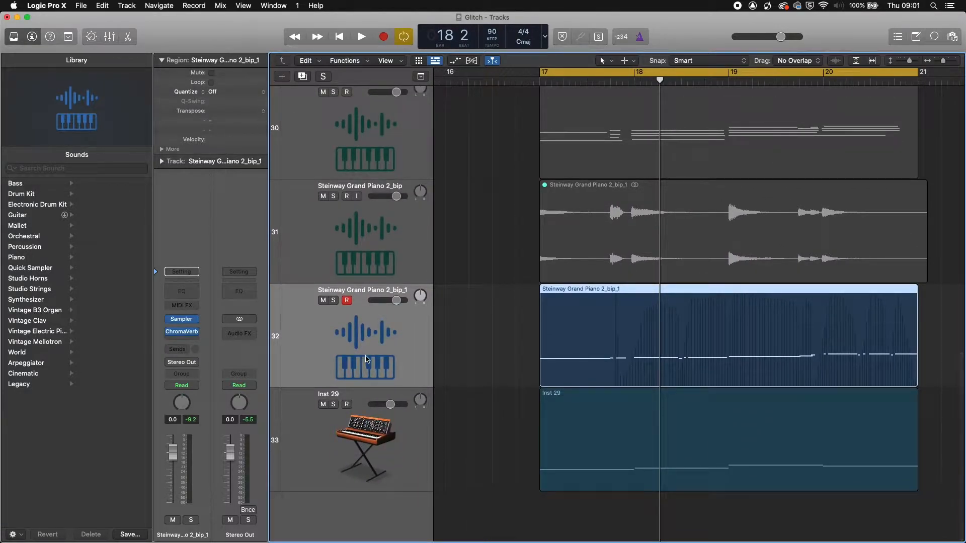
{"action": "left_click", "coordinate": [334, 301]}
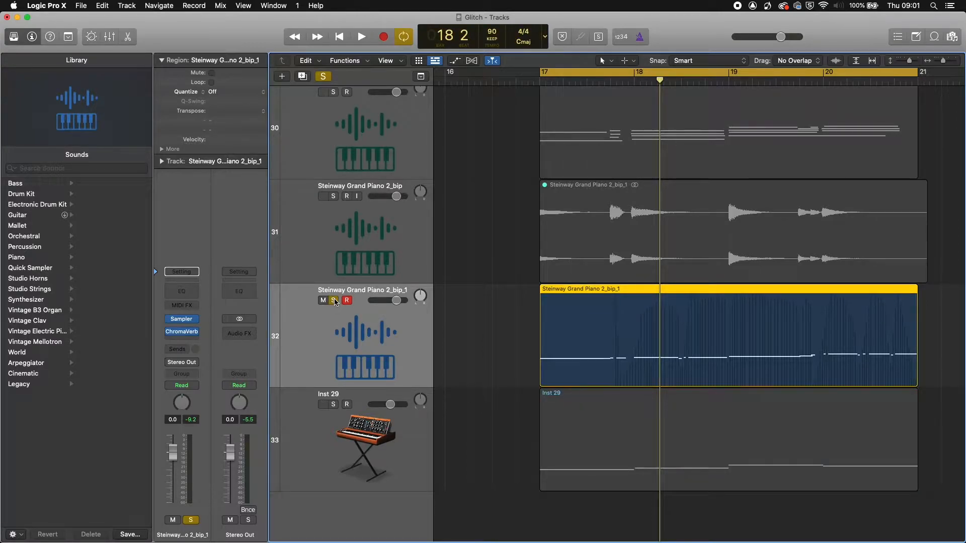
{"action": "key", "text": "space"}
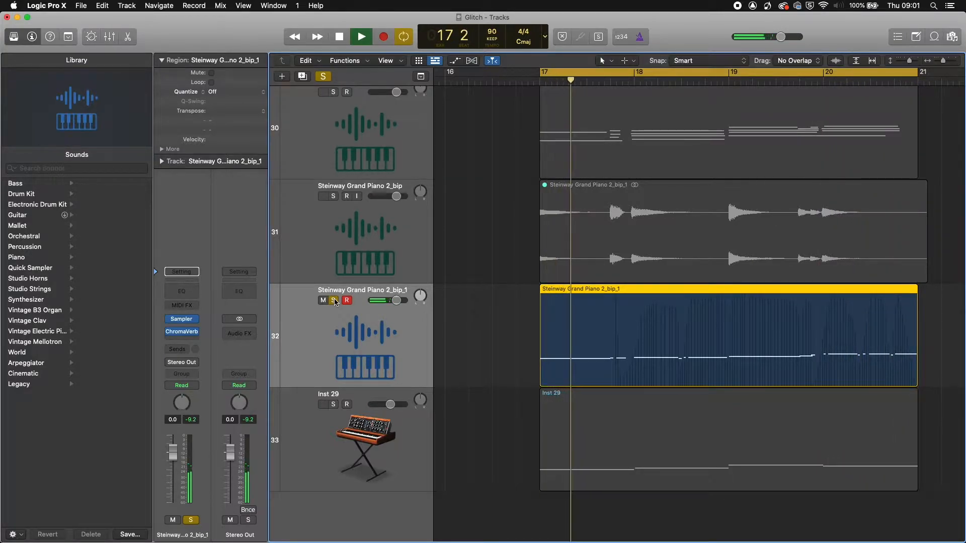
{"action": "key", "text": "space"}
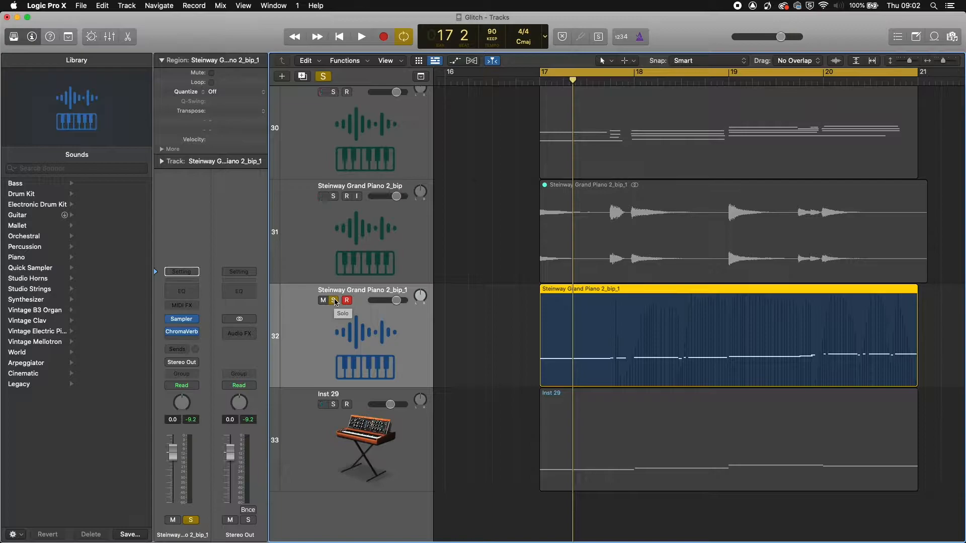
{"action": "left_click", "coordinate": [334, 300]}
Step: Unmute the original Steinway Grand Piano 2 MIDI region and audition its track in solo
{"action": "scroll", "coordinate": [337, 252], "scroll_direction": "up", "scroll_amount": 3}
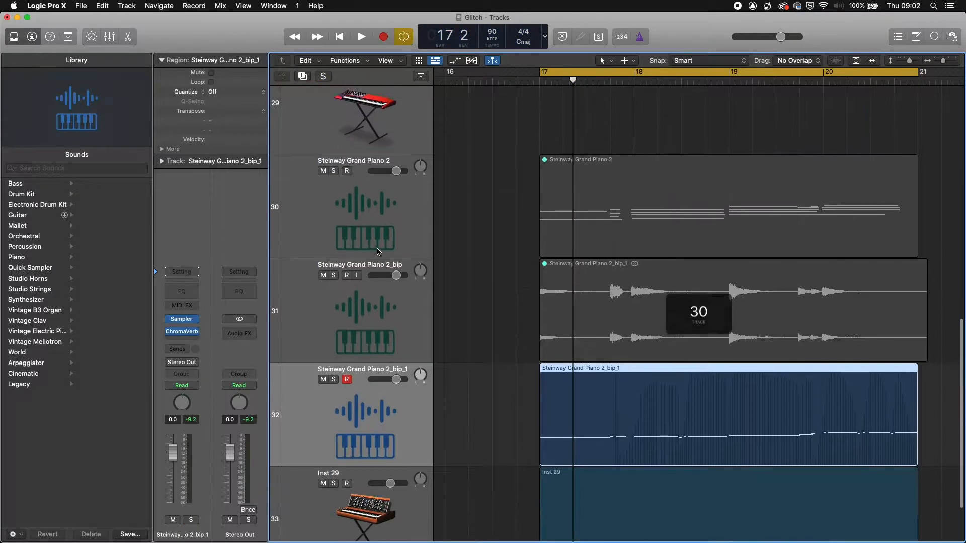
{"action": "left_click", "coordinate": [347, 175]}
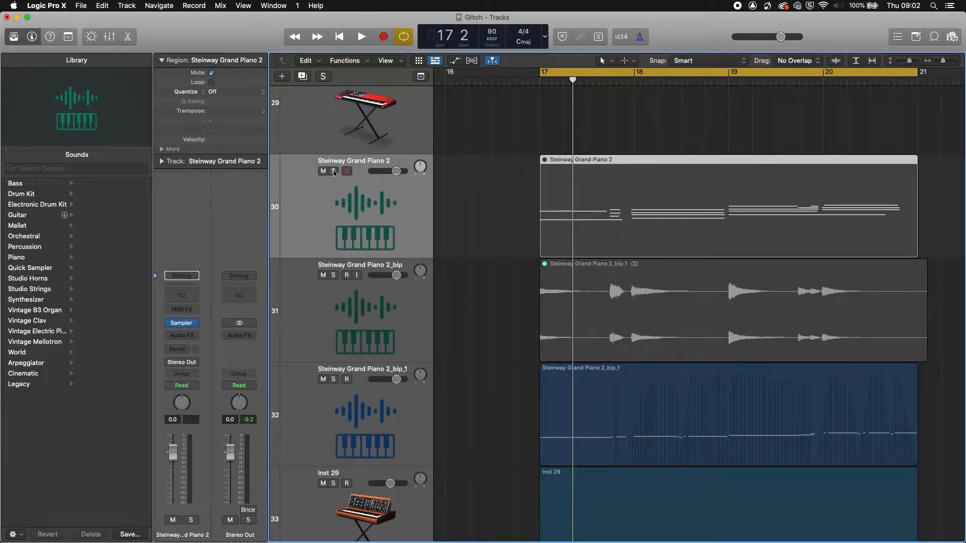
{"action": "left_click", "coordinate": [333, 172]}
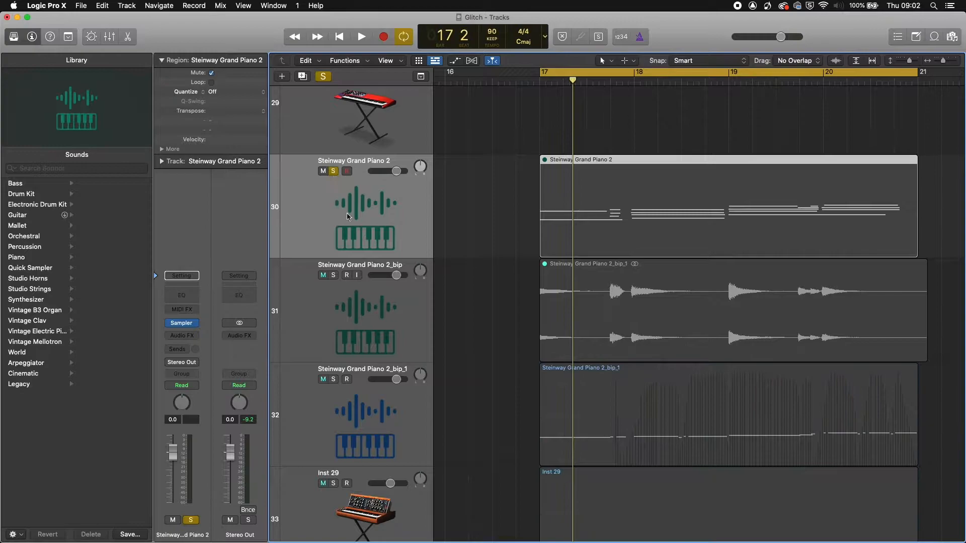
{"action": "right_click", "coordinate": [565, 165]}
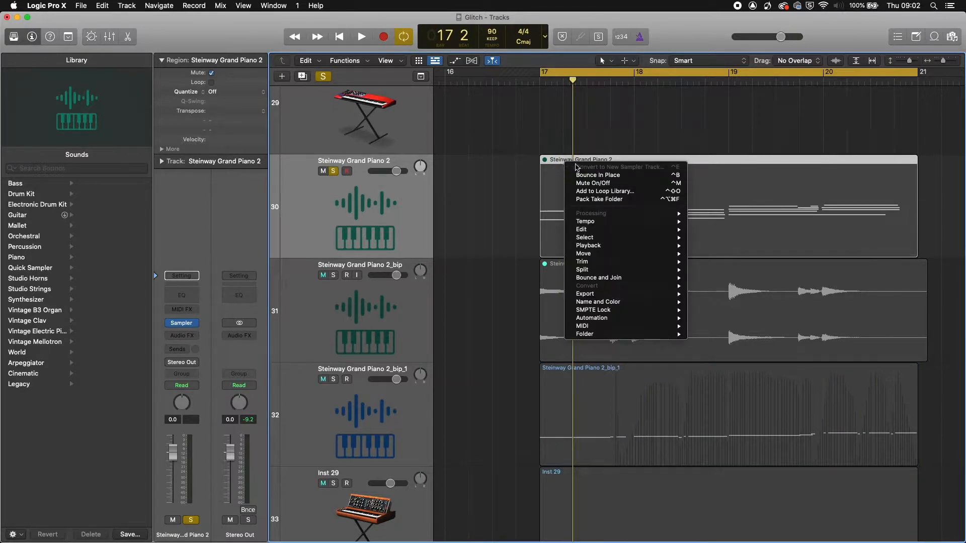
{"action": "left_click", "coordinate": [599, 181]}
{"action": "key", "text": "space"}
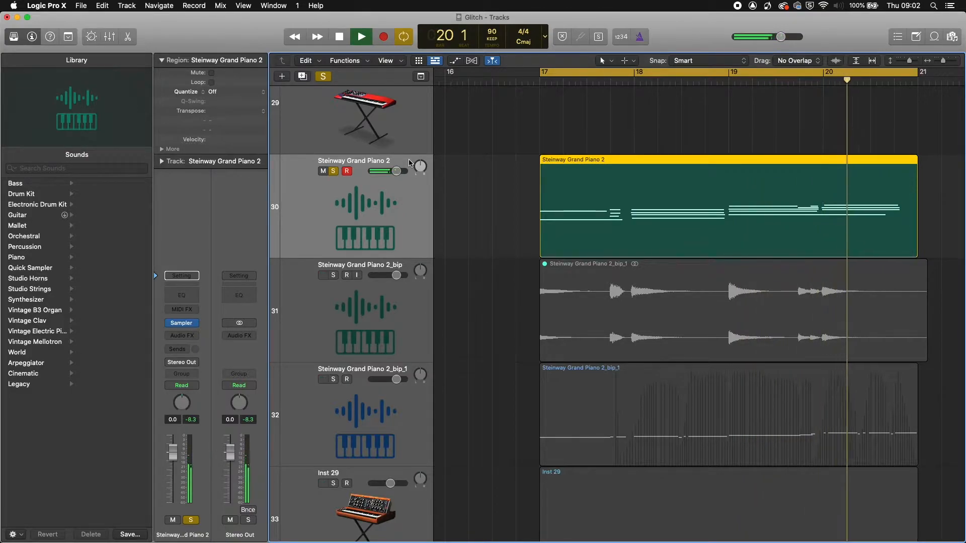
{"action": "key", "text": "space"}
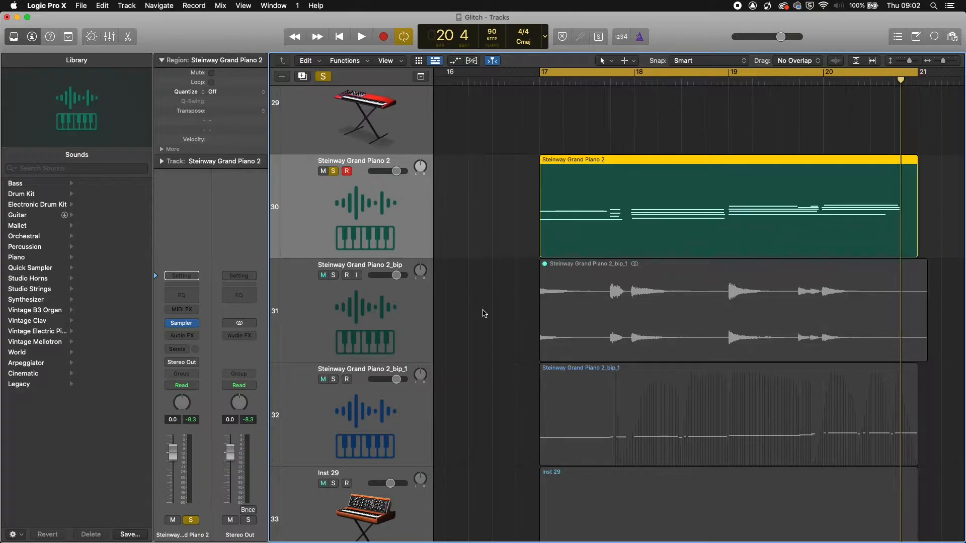
Step: Delete the old bounced audio region together with its Steinway Grand Piano 2_bip track
{"action": "left_click", "coordinate": [395, 301]}
{"action": "key", "text": "Delete"}
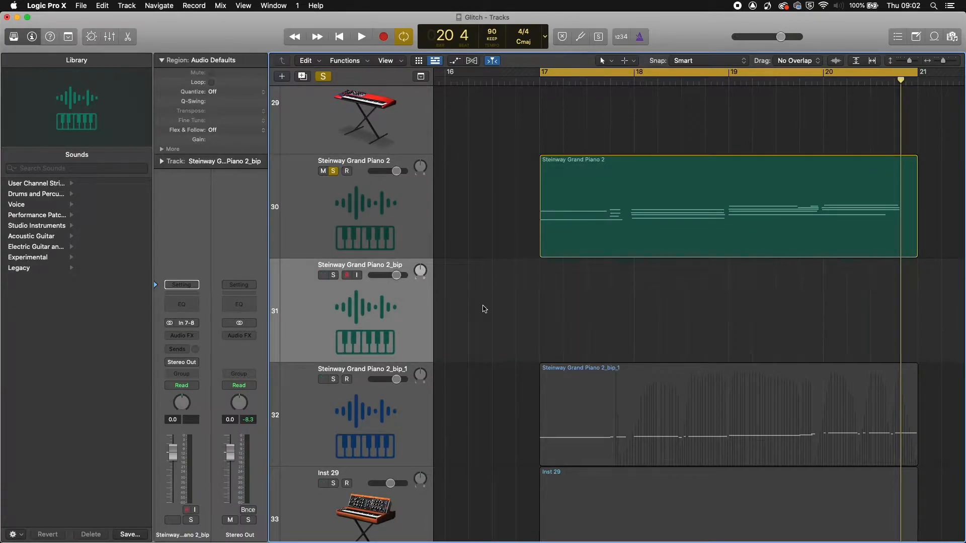
{"action": "key", "text": "Delete"}
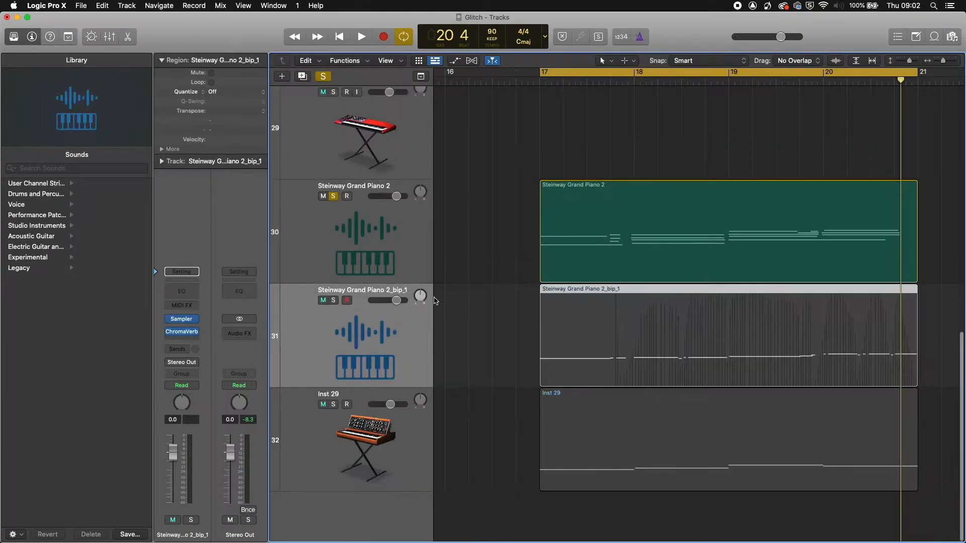
Step: Bounce the Steinway Grand Piano 2 region in place to a new track, muting the source and including the audio tail
{"action": "left_click", "coordinate": [676, 208]}
{"action": "right_click", "coordinate": [601, 182]}
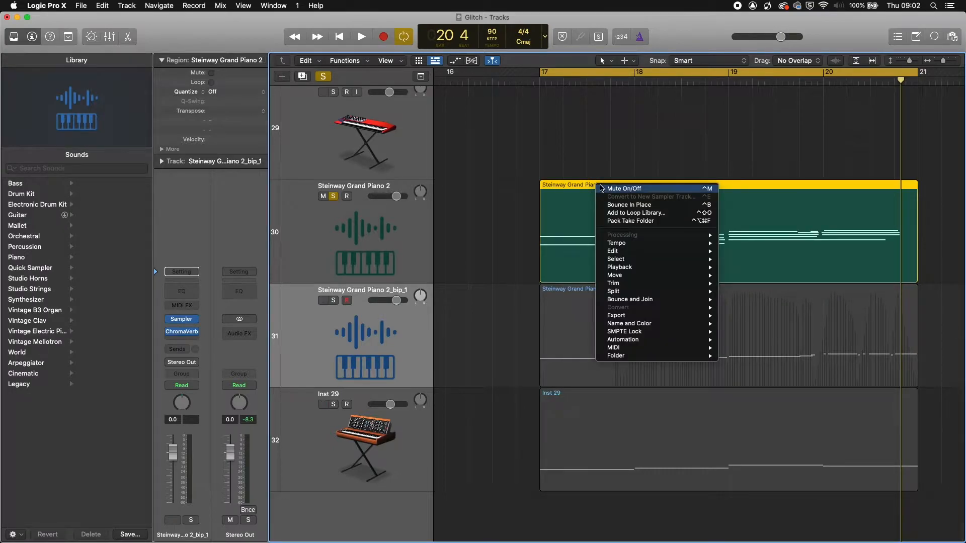
{"action": "left_click", "coordinate": [635, 205]}
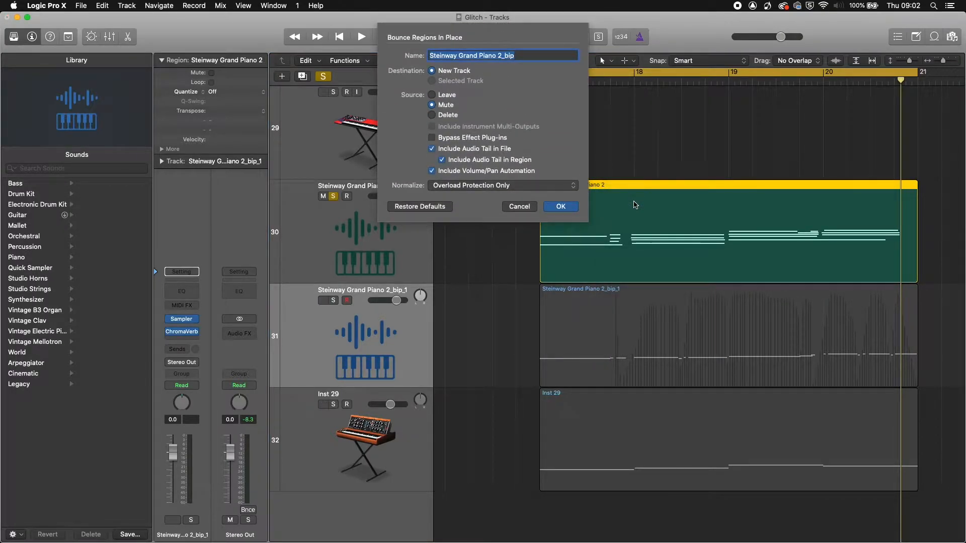
{"action": "key", "text": "Return"}
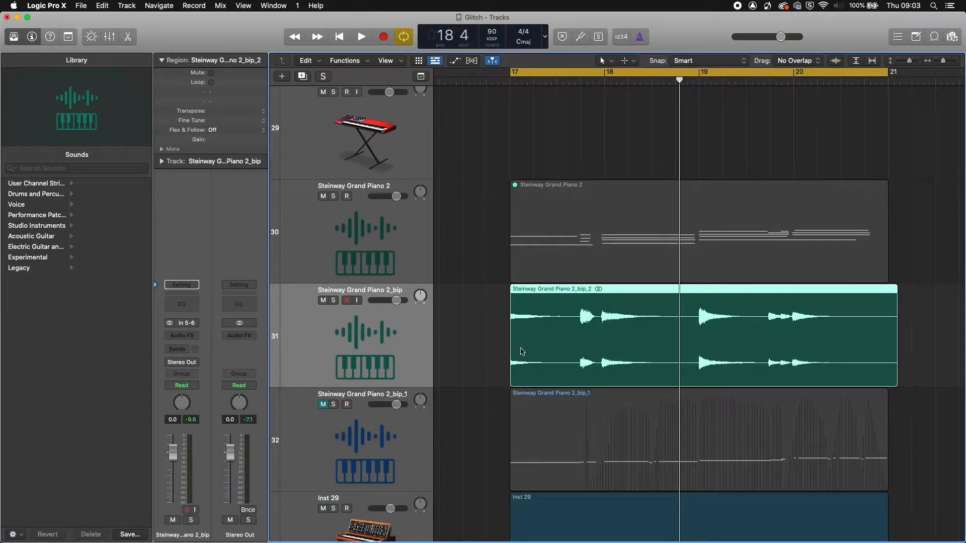
Step: Play back the bounced piano audio with the Steinway Grand Piano 2_bip track soloed
{"action": "key", "text": "space"}
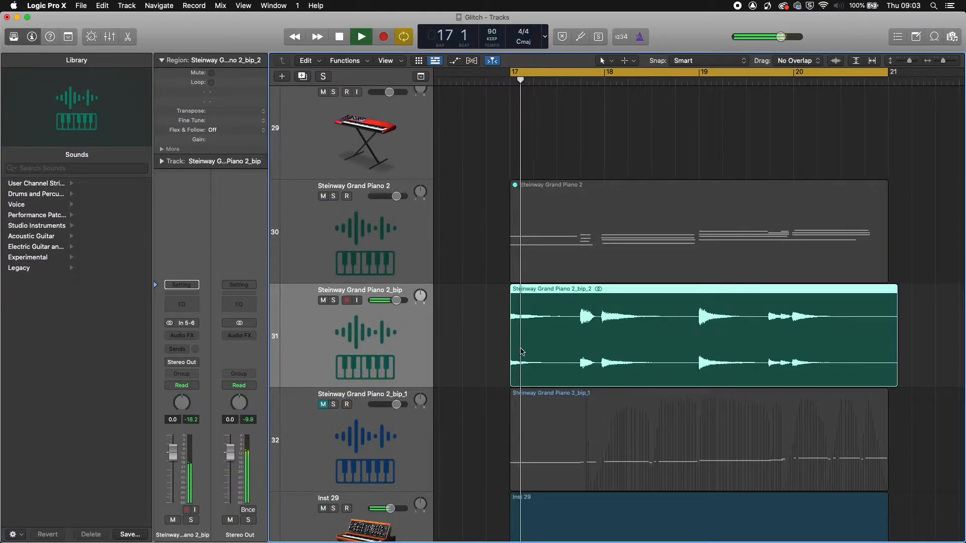
{"action": "left_click", "coordinate": [335, 301]}
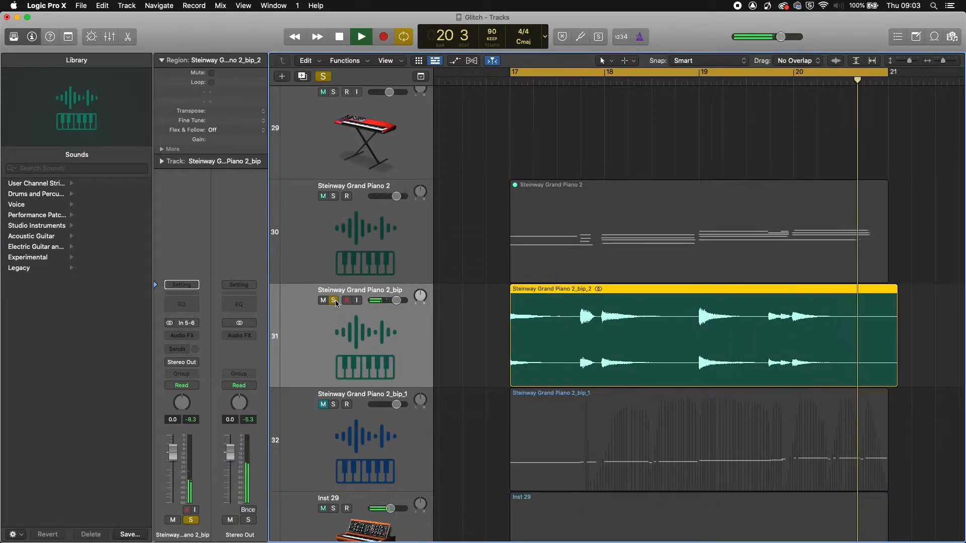
{"action": "key", "text": "space"}
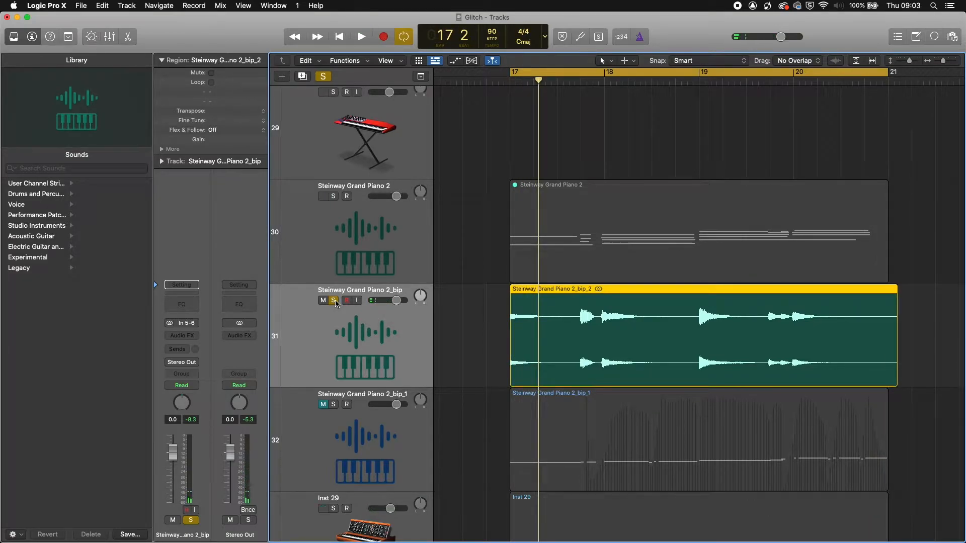
Step: Convert the bounced region to a new Sampler track, creating zones from transient markers with trigger notes C1 to C2
{"action": "right_click", "coordinate": [571, 289]}
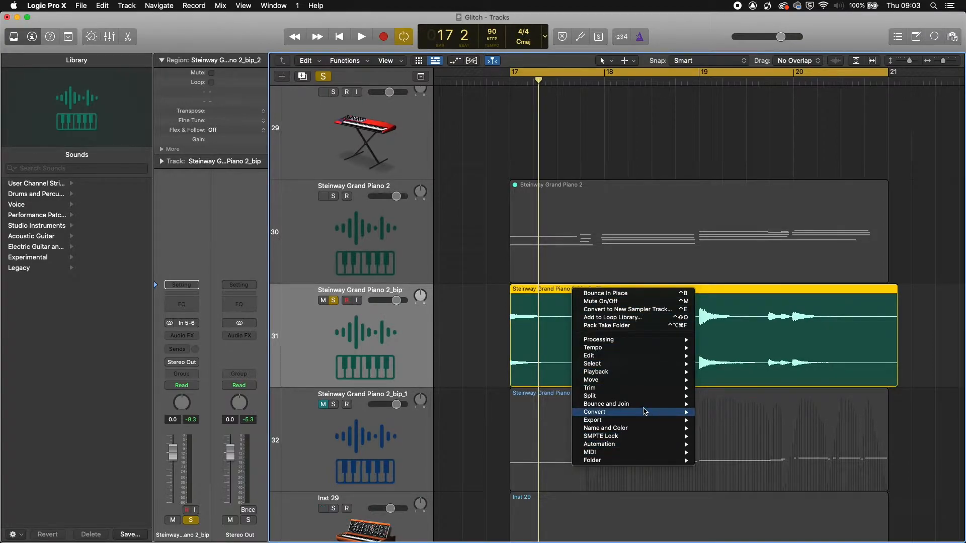
{"action": "mouse_move", "coordinate": [646, 412]}
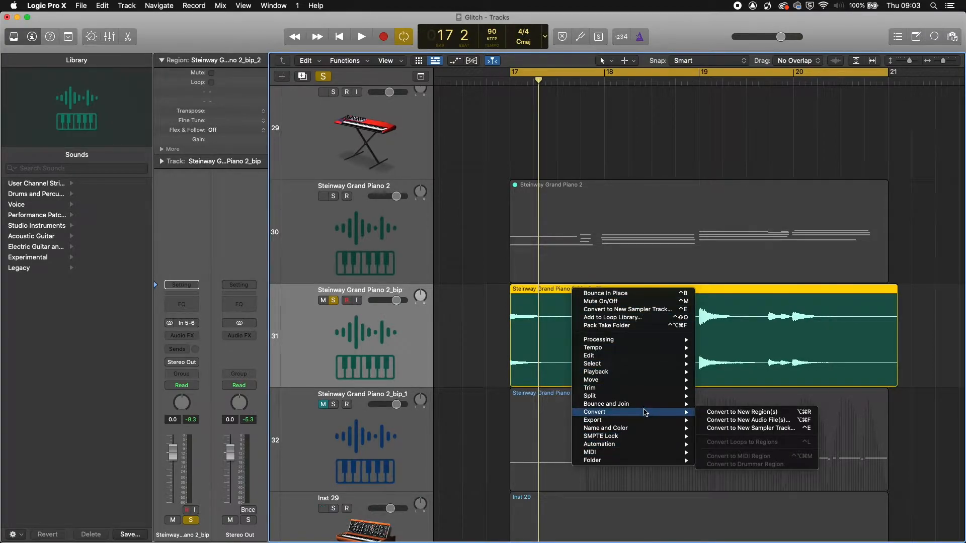
{"action": "left_click", "coordinate": [757, 428]}
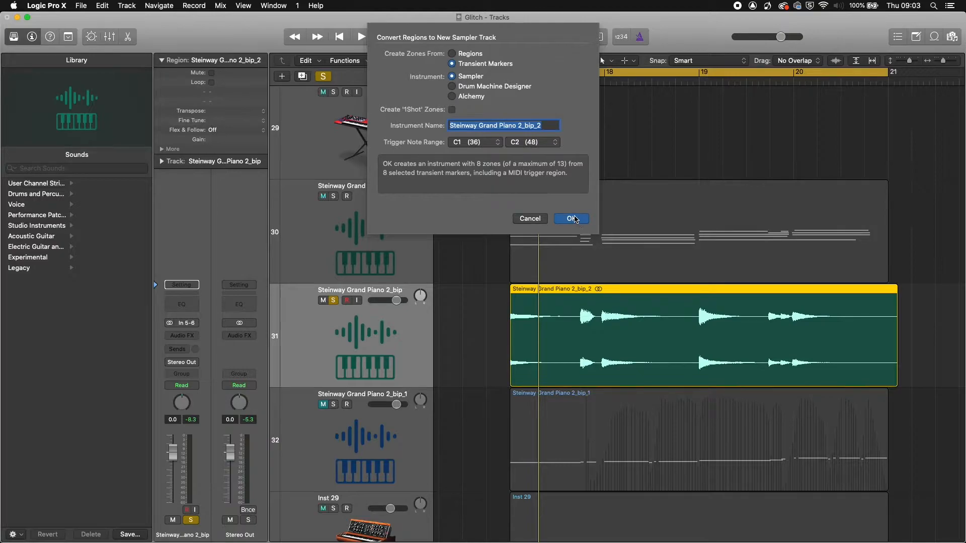
{"action": "left_click", "coordinate": [575, 220]}
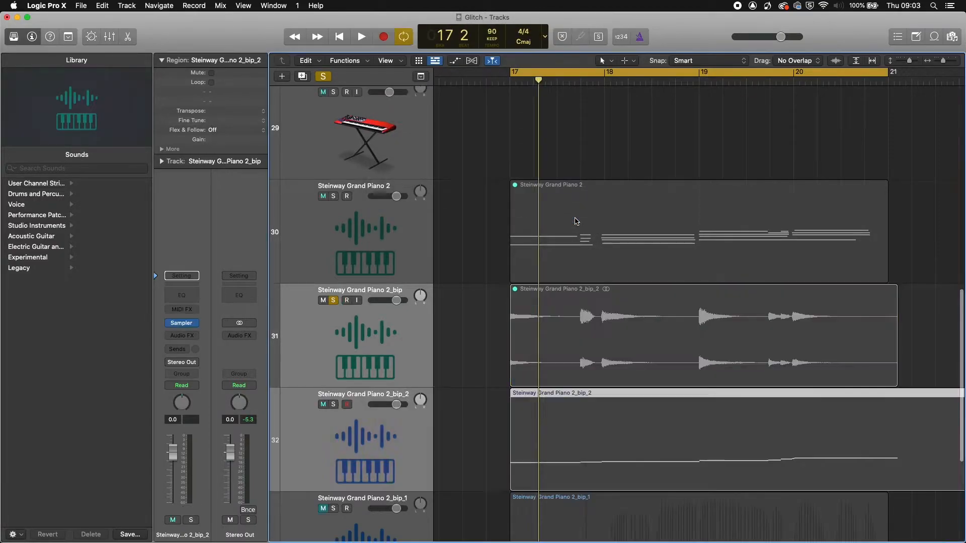
Step: Solo the new Steinway Grand Piano 2_bip_2 sampler track and audition its trigger region
{"action": "scroll", "coordinate": [577, 222], "scroll_direction": "down", "scroll_amount": 3}
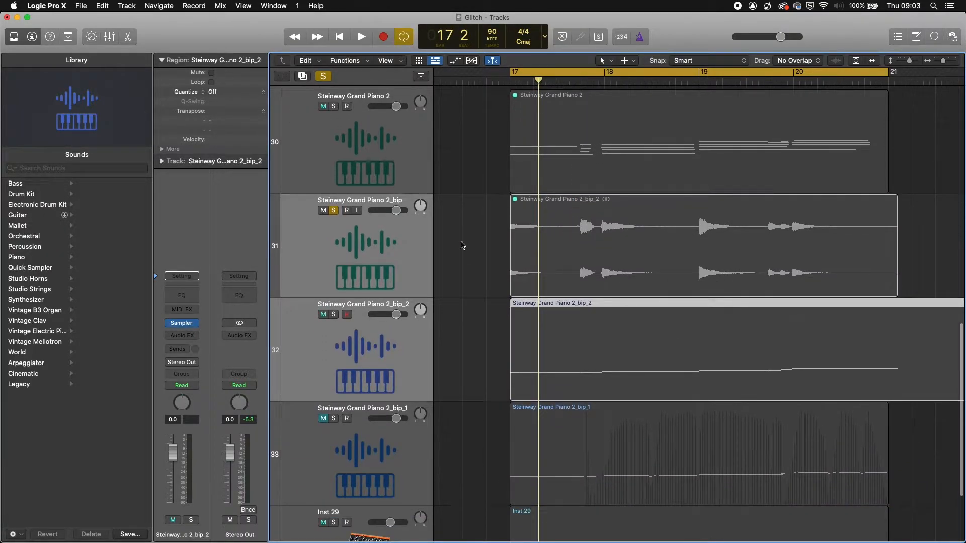
{"action": "left_click", "coordinate": [334, 210]}
{"action": "left_click", "coordinate": [334, 211]}
{"action": "left_click", "coordinate": [334, 315]}
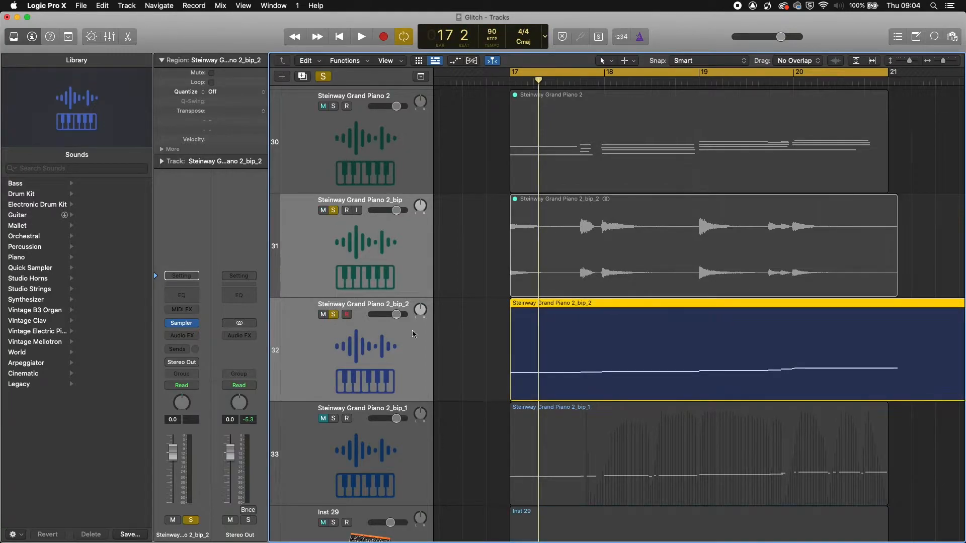
{"action": "left_click", "coordinate": [401, 347]}
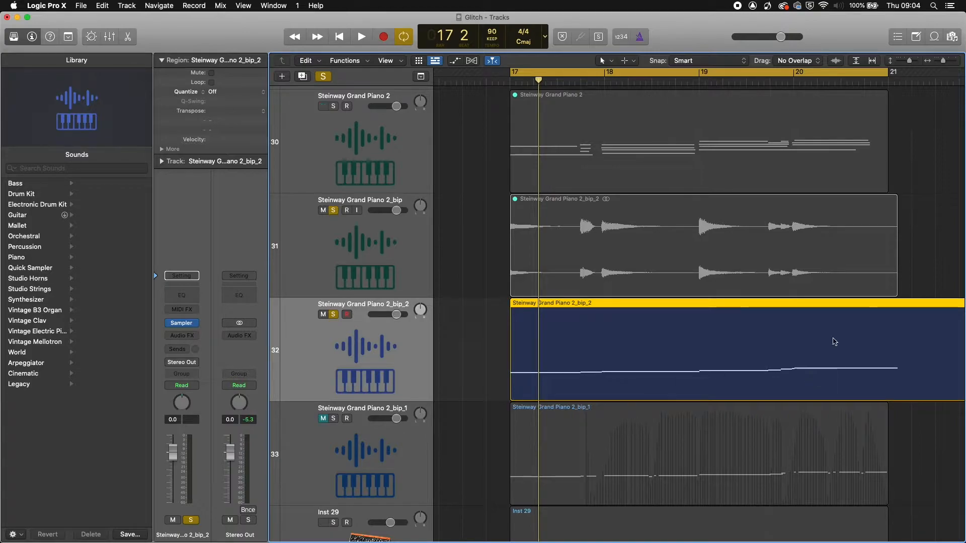
{"action": "key", "text": "space"}
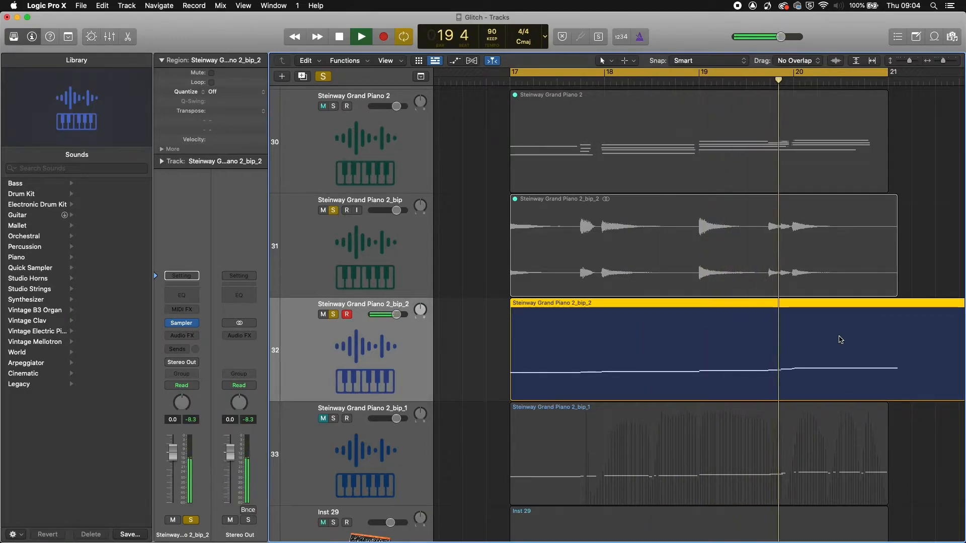
{"action": "key", "text": "space"}
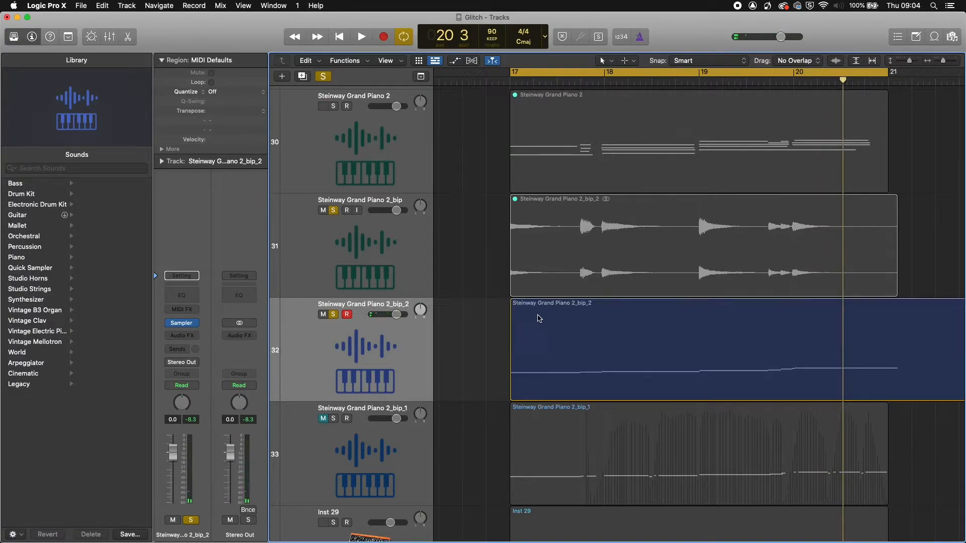
Step: Delete the trigger region from the new sampler track and turn off solo on it and the bounced audio track
{"action": "key", "text": "Delete"}
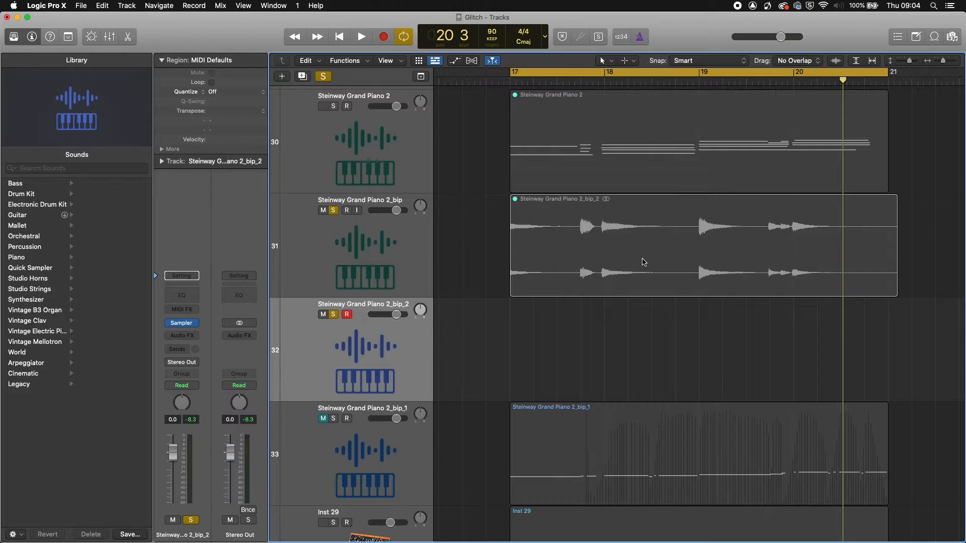
{"action": "left_click", "coordinate": [333, 211]}
{"action": "left_click", "coordinate": [334, 315]}
Step: Rehearse with the cycle playing and record a MIDI performance on the Steinway Grand Piano 2_bip_2 track from bar 17 to 21
{"action": "key", "text": "space"}
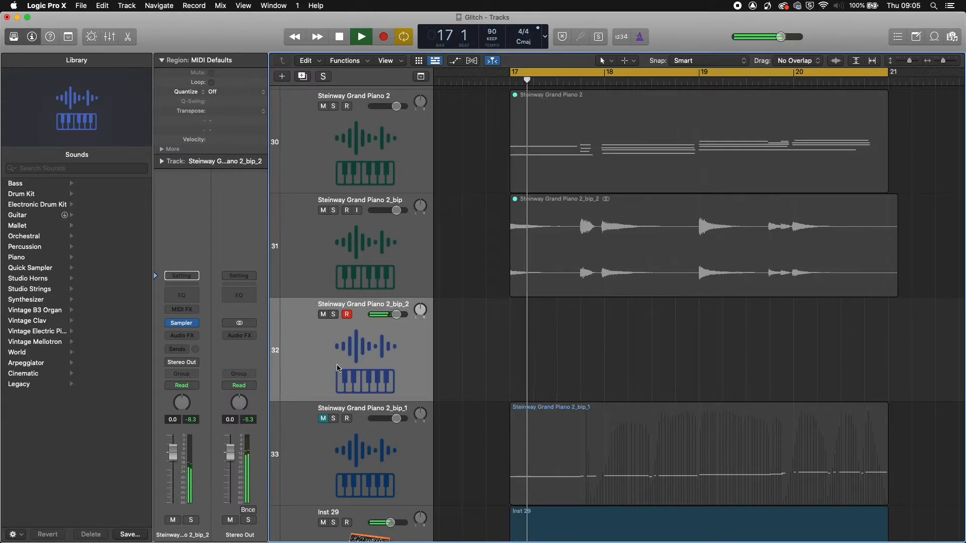
{"action": "key", "text": "space"}
{"action": "key", "text": "r"}
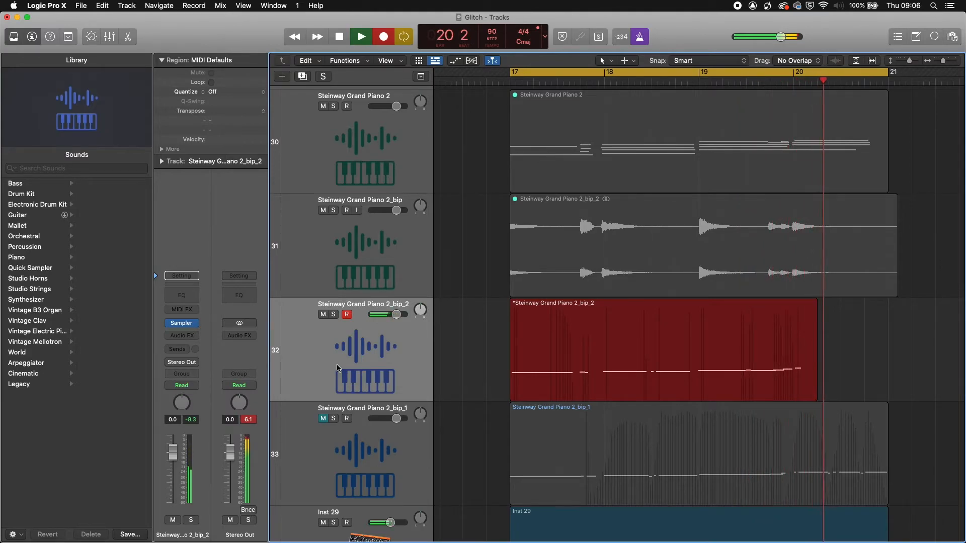
{"action": "key", "text": "space"}
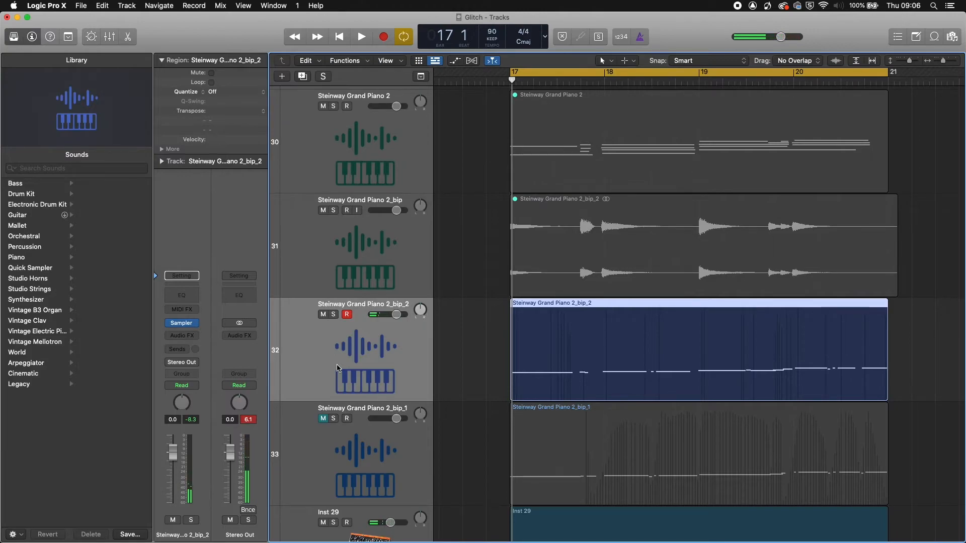
Step: Play back the recorded Steinway Grand Piano 2_bip_2 region and examine its short repeated notes in the Piano Roll
{"action": "key", "text": "space"}
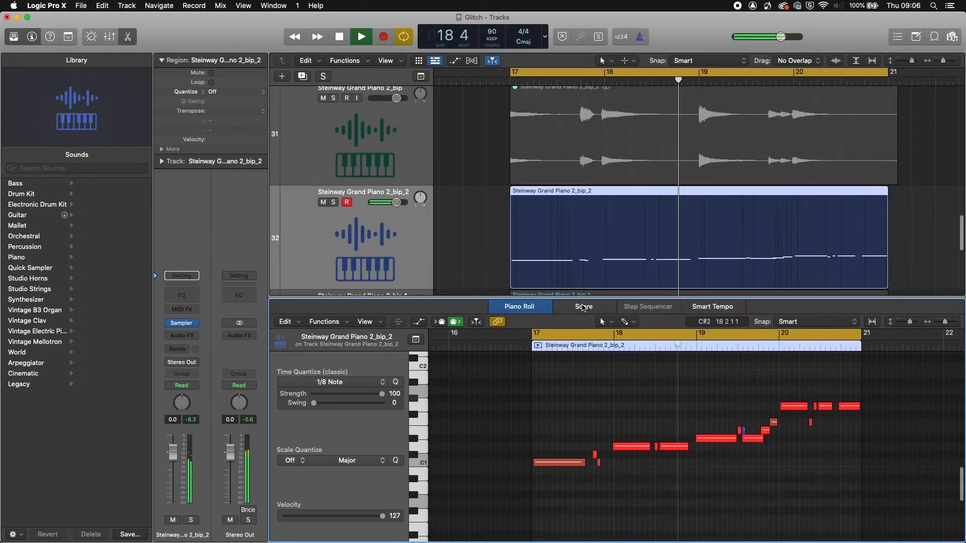
{"action": "double_click", "coordinate": [583, 304]}
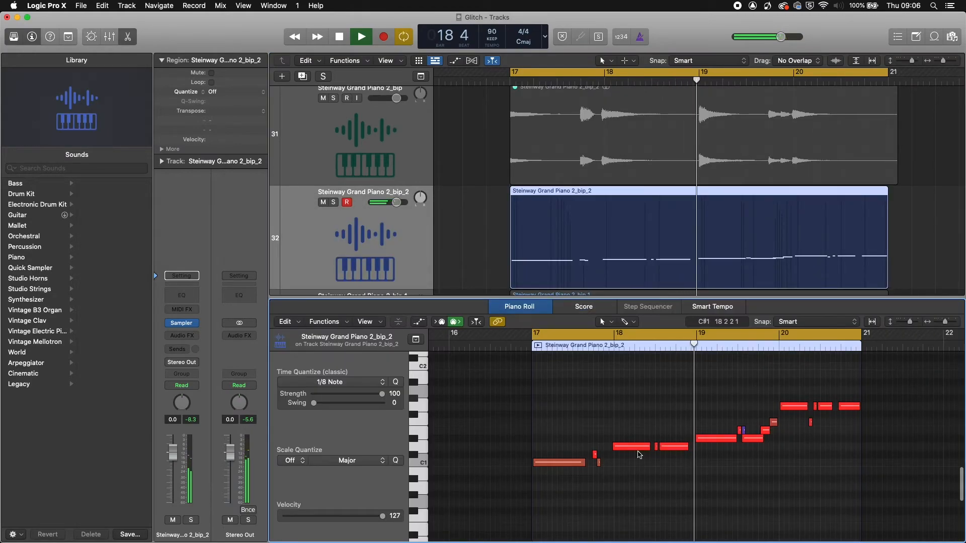
{"action": "scroll", "coordinate": [612, 457], "scroll_direction": "up", "scroll_amount": 5}
{"action": "scroll", "coordinate": [612, 457], "scroll_direction": "down", "scroll_amount": 2}
{"action": "scroll", "coordinate": [612, 457], "scroll_direction": "left", "scroll_amount": 2}
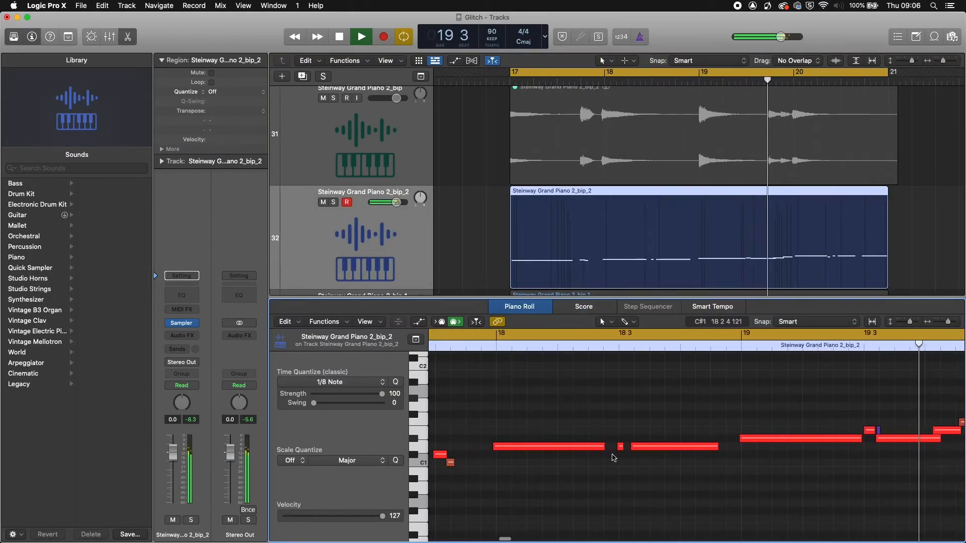
Step: Lengthen the short C1 note just before bar 18 so that it reaches the start of bar 18
{"action": "scroll", "coordinate": [612, 457], "scroll_direction": "left", "scroll_amount": 2}
{"action": "left_click_drag", "start_coordinate": [481, 462], "coordinate": [520, 465]}
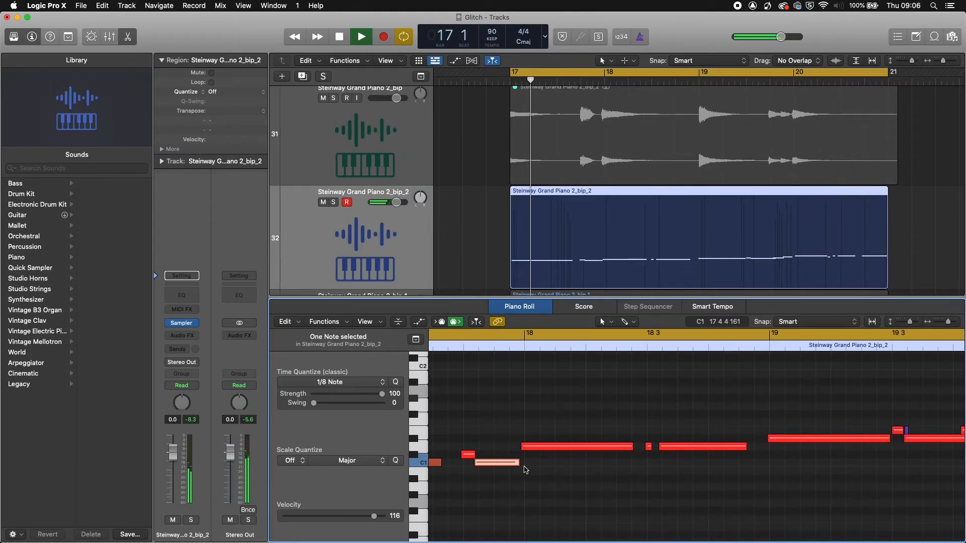
{"action": "scroll", "coordinate": [575, 485], "scroll_direction": "left", "scroll_amount": 12}
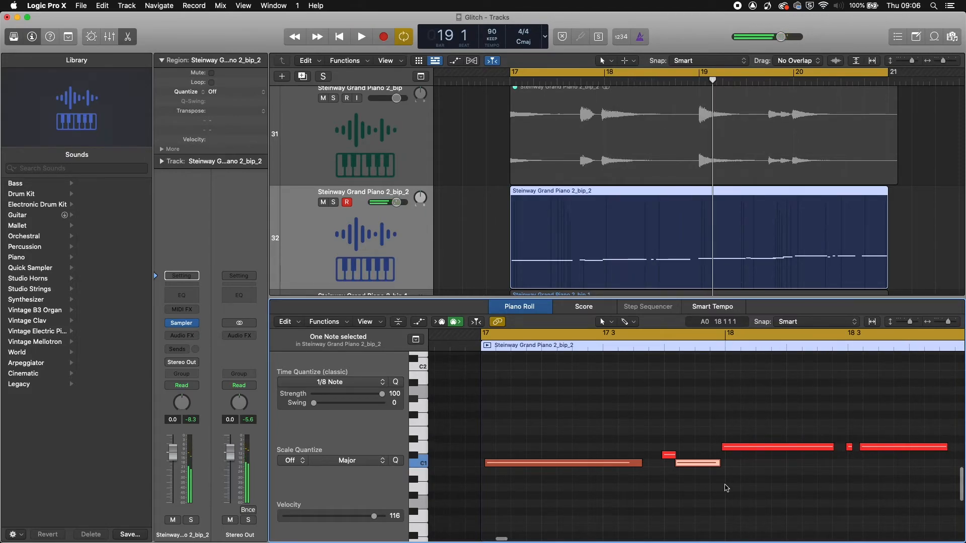
Step: Draw a C#1 note in the gap between the long note at bar 18 and the short note after it, and shorten it to fit
{"action": "key", "text": "super+Left"}
{"action": "key", "text": "super+Left"}
{"action": "scroll", "coordinate": [726, 488], "scroll_direction": "right", "scroll_amount": 9}
{"action": "key", "text": "t"}
{"action": "key", "text": "p"}
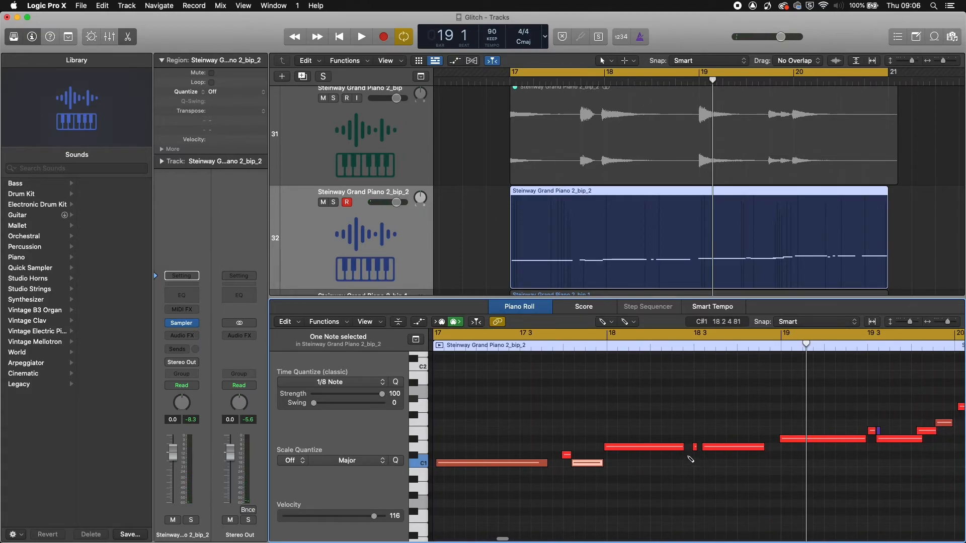
{"action": "key", "text": "t"}
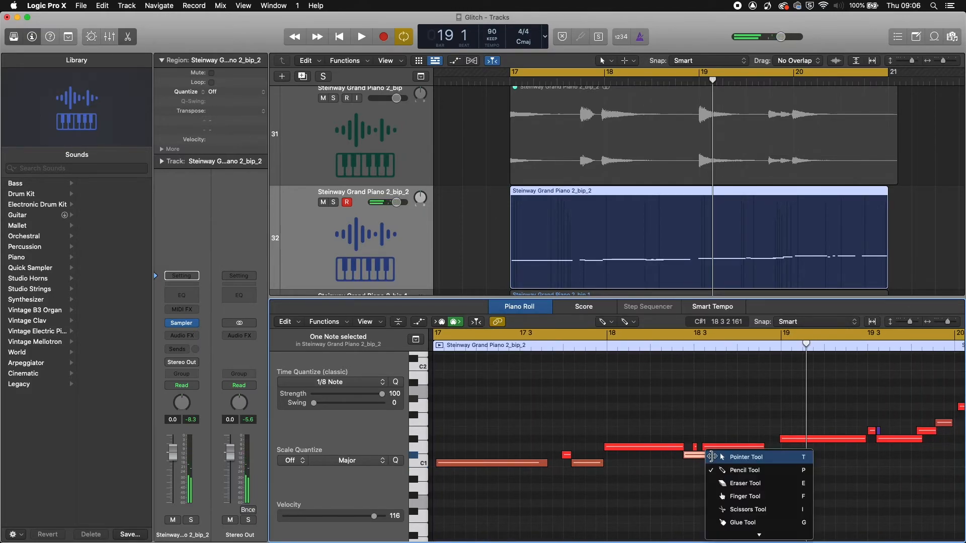
{"action": "key", "text": "t"}
{"action": "left_click_drag", "start_coordinate": [712, 456], "coordinate": [692, 458]}
Step: Play back the edited piano region and check its notes from bar 17 to 21 in the Piano Roll
{"action": "key", "text": "space"}
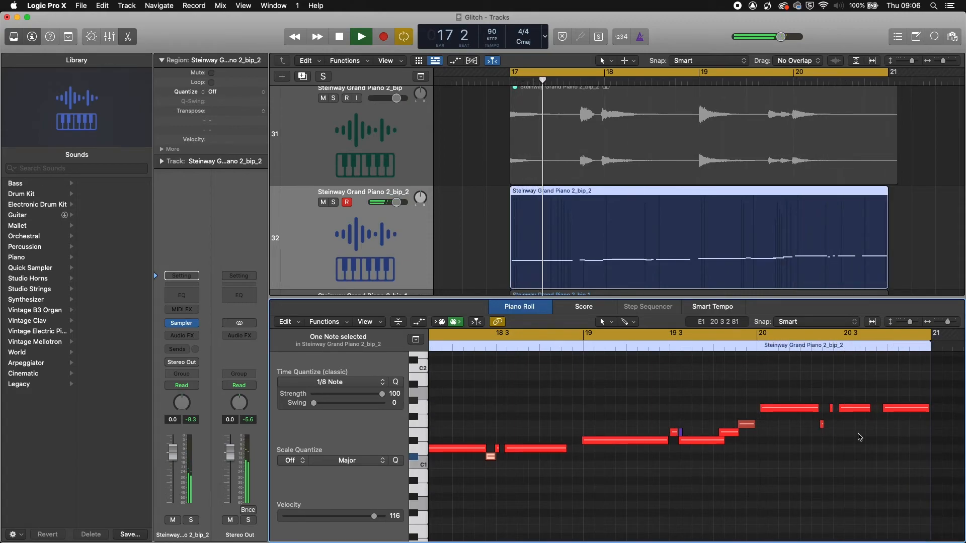
{"action": "scroll", "coordinate": [759, 430], "scroll_direction": "left", "scroll_amount": 6}
{"action": "scroll", "coordinate": [759, 430], "scroll_direction": "right", "scroll_amount": 2}
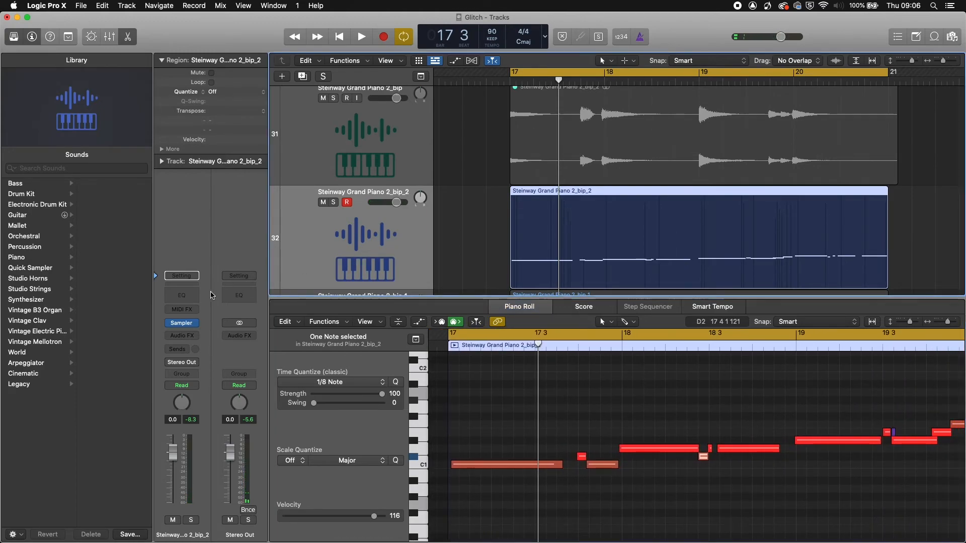
Step: Add a stereo ChromaVerb to the Steinway Grand Piano 2_bip_2 track and set its room type to Concert Hall
{"action": "left_click", "coordinate": [196, 336]}
{"action": "mouse_move", "coordinate": [229, 360]}
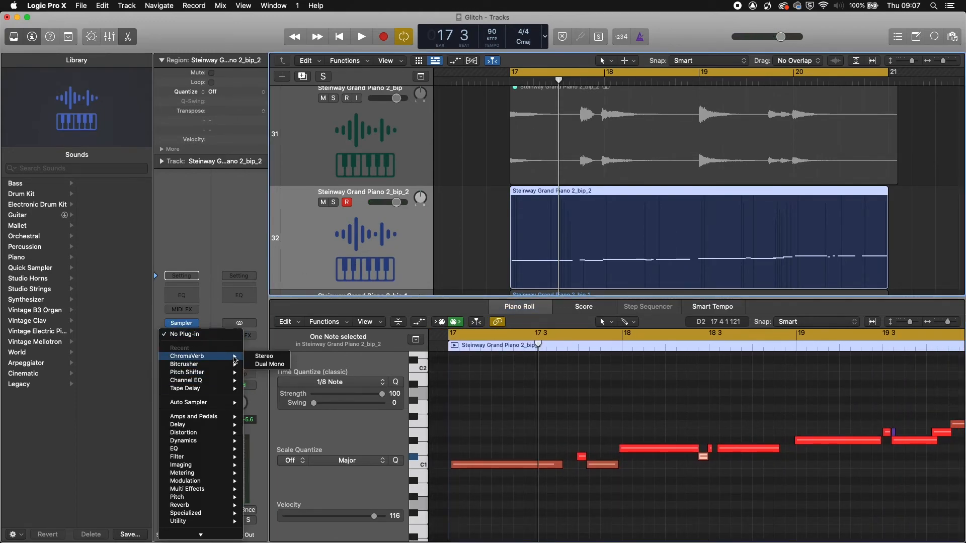
{"action": "left_click", "coordinate": [263, 357]}
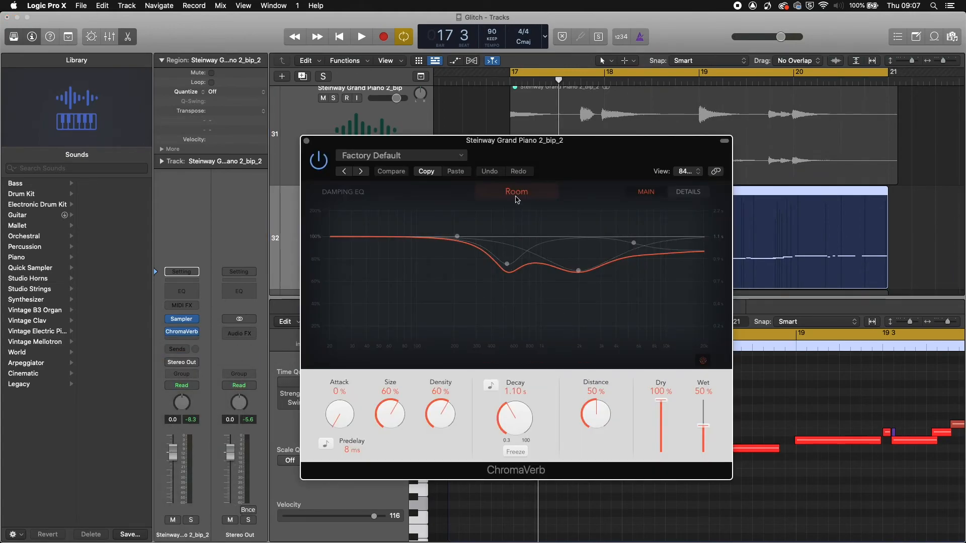
{"action": "left_click", "coordinate": [521, 192]}
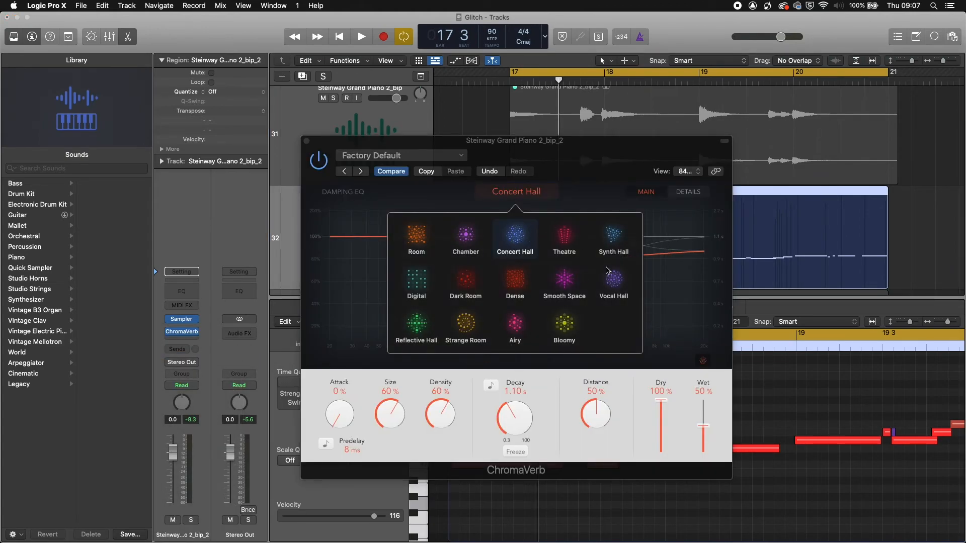
{"action": "left_click", "coordinate": [307, 141]}
Step: Lower the Steinway Grand Piano 2_bip_2 track's volume to -4.5 dB while playing back the cycled part
{"action": "key", "text": "space"}
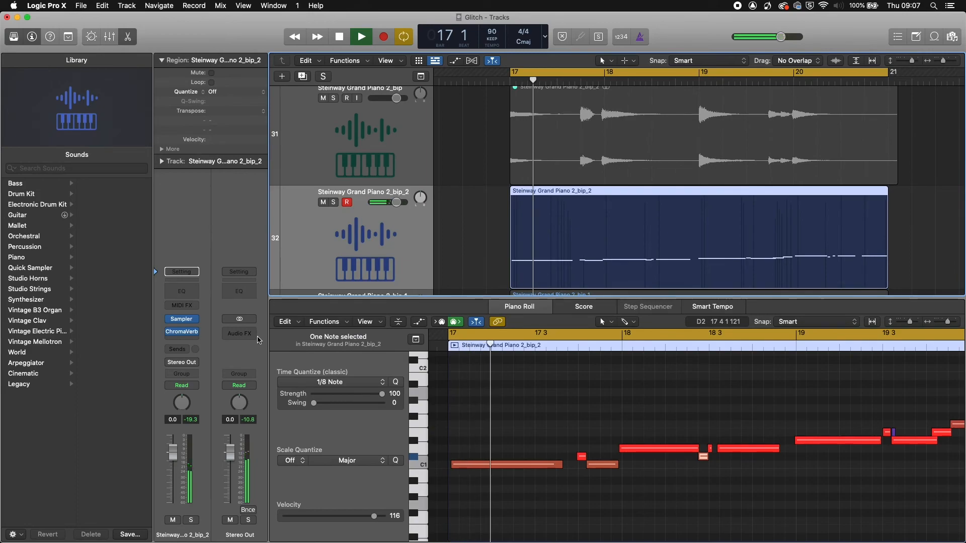
{"action": "left_click_drag", "start_coordinate": [176, 457], "coordinate": [166, 482]}
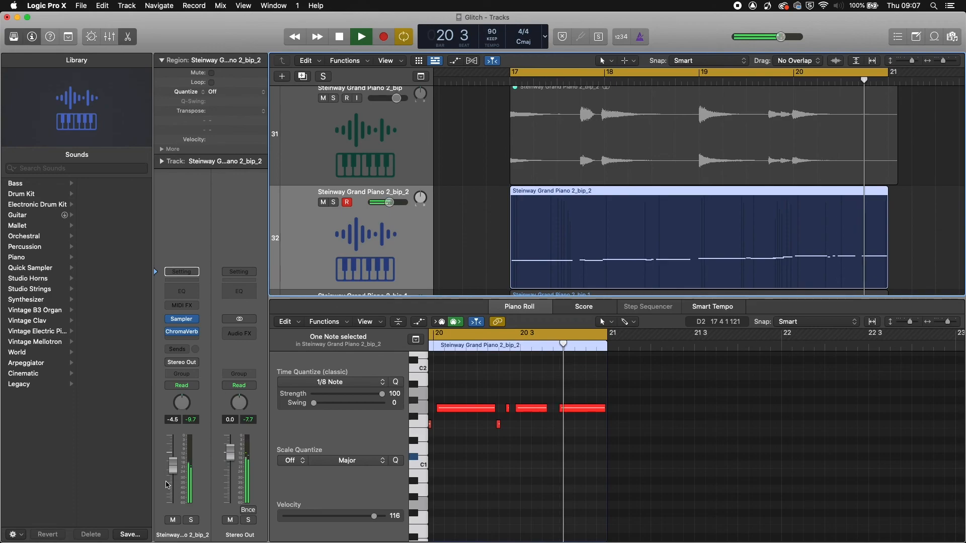
{"action": "key", "text": "space"}
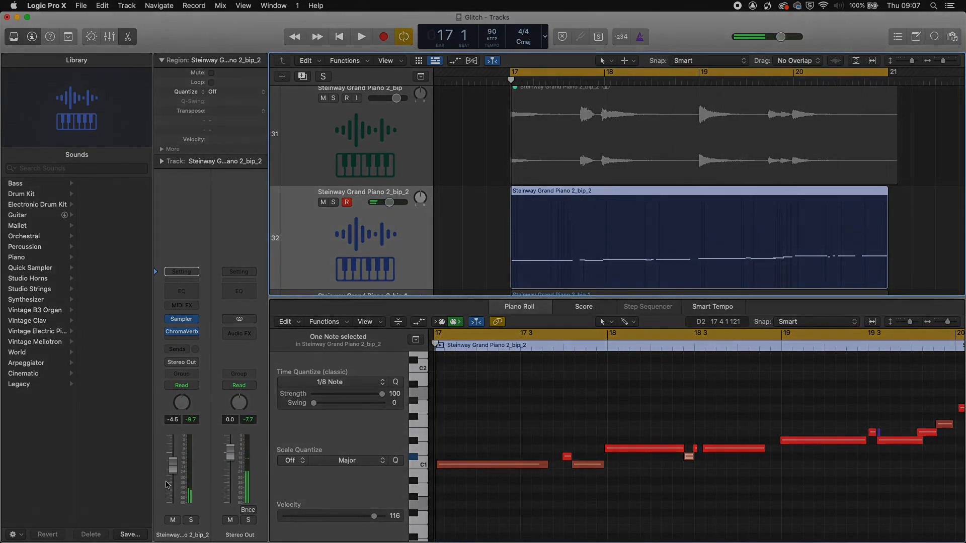